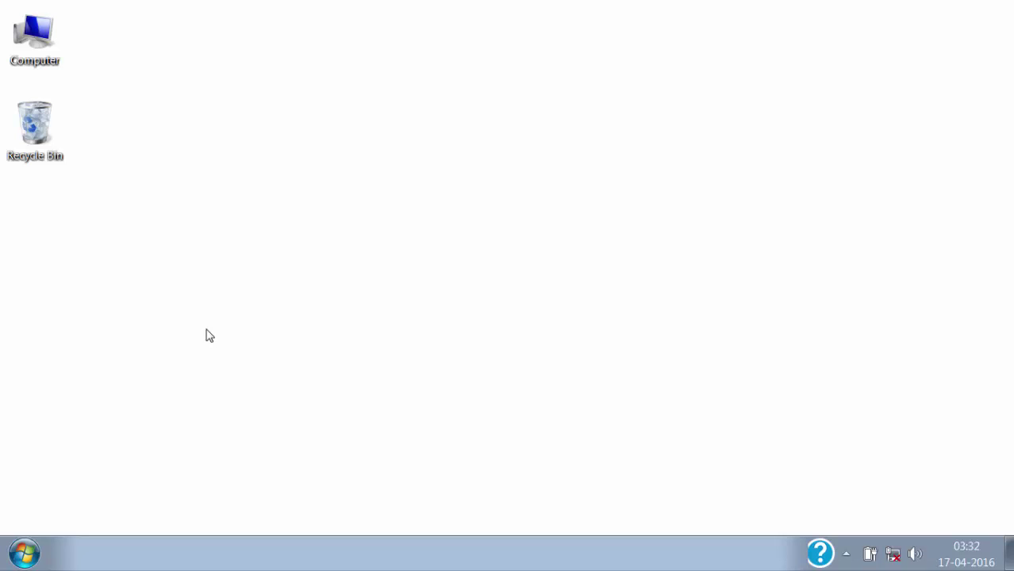
Step: Open the Desktop Background page from the desktop's Personalize option
right_click(333, 367)
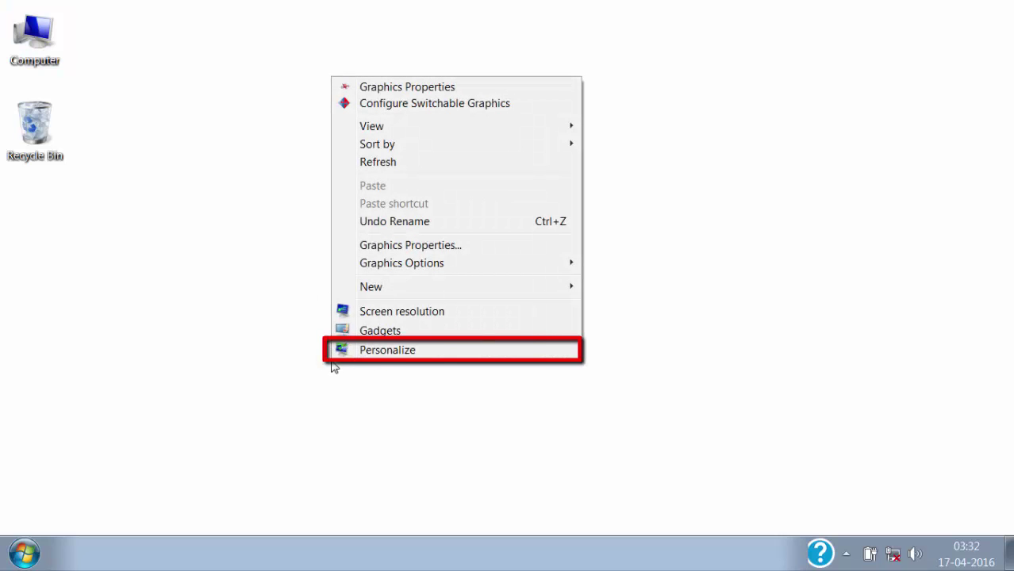
left_click(443, 351)
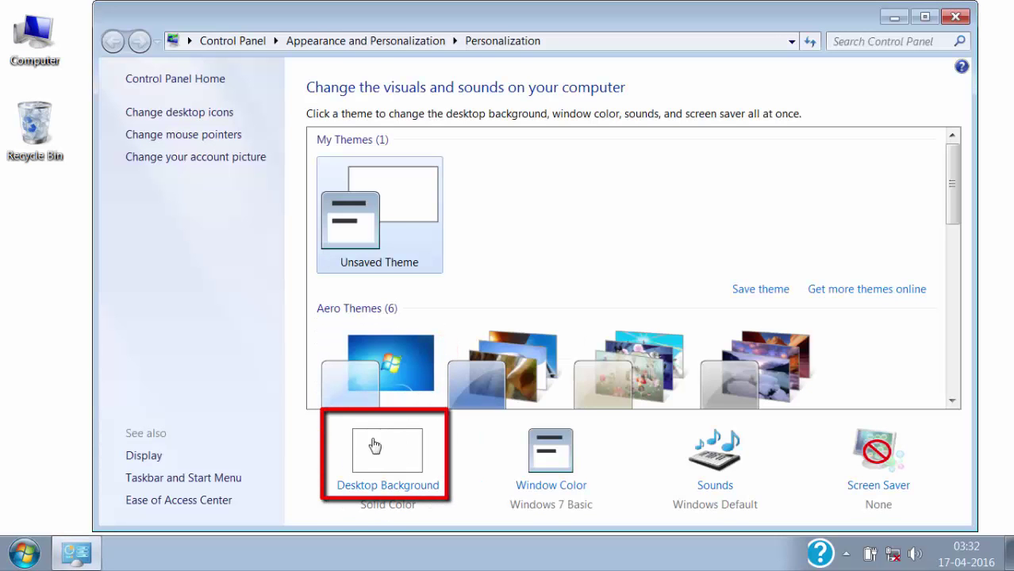
left_click(395, 484)
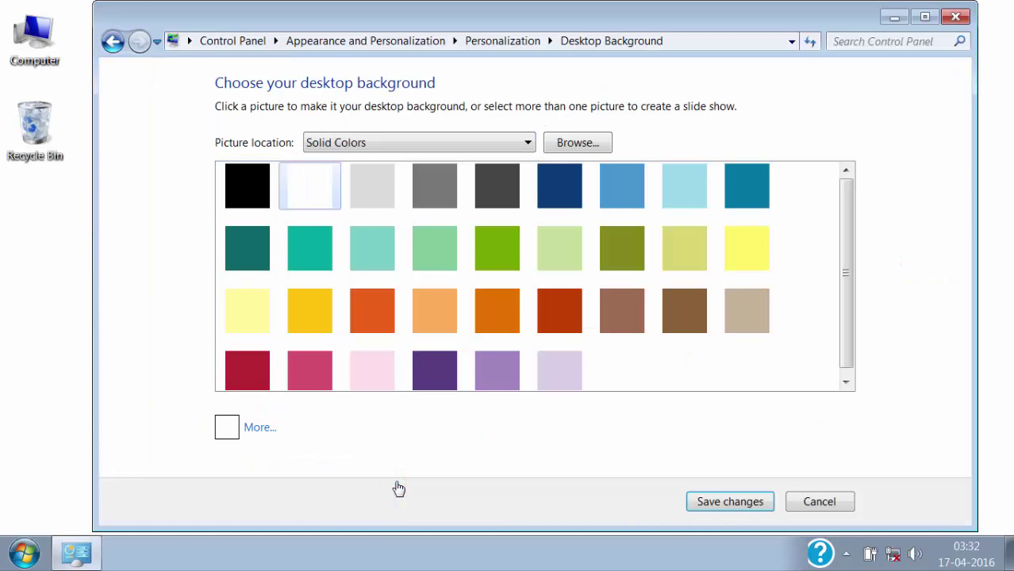
Step: Widen the window, preview a blue solid colour, then set the background back to white
left_click_drag(93, 318, 222, 318)
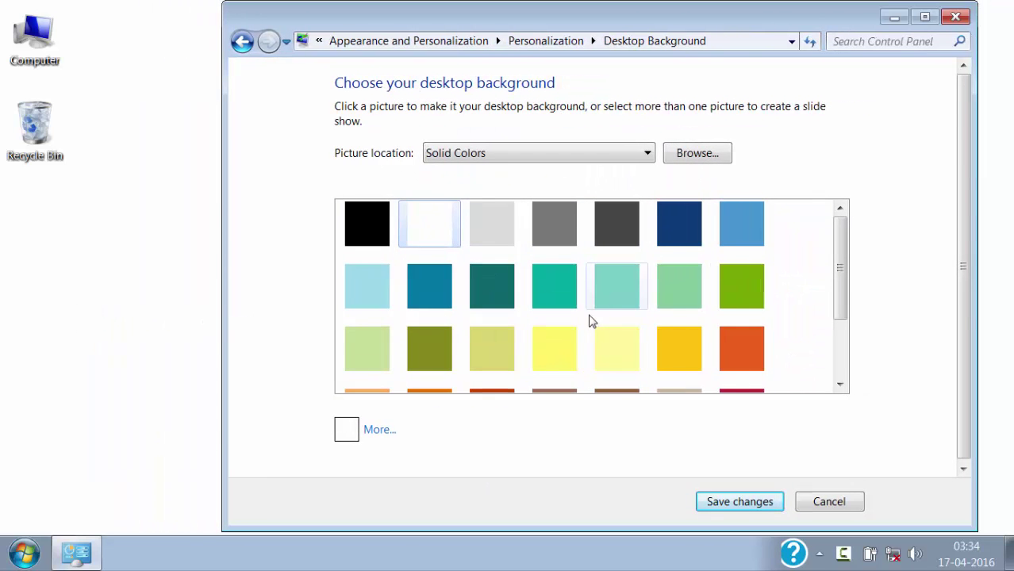
mouse_move(838, 290)
left_mouse_down()
mouse_move(847, 357)
mouse_move(839, 283)
left_mouse_up()
left_click(744, 231)
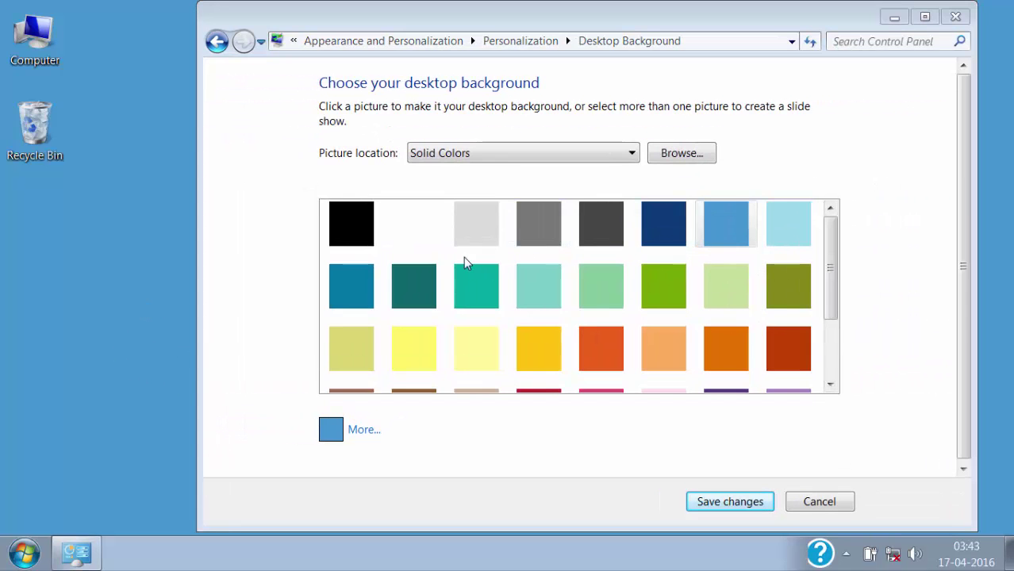
left_click(406, 226)
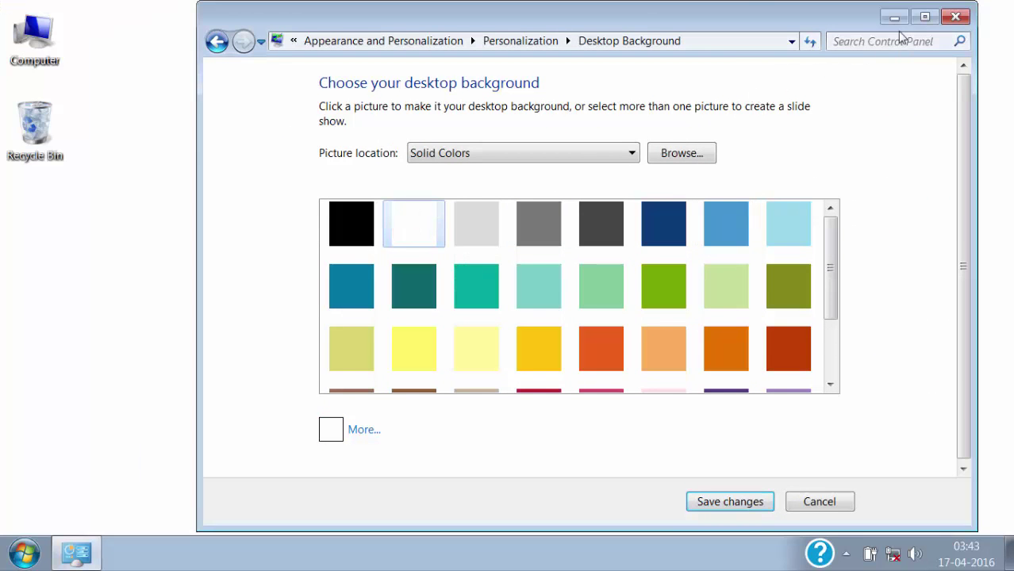
Step: Maximize the window and set Picture location to Windows Desktop Backgrounds
left_click(914, 21)
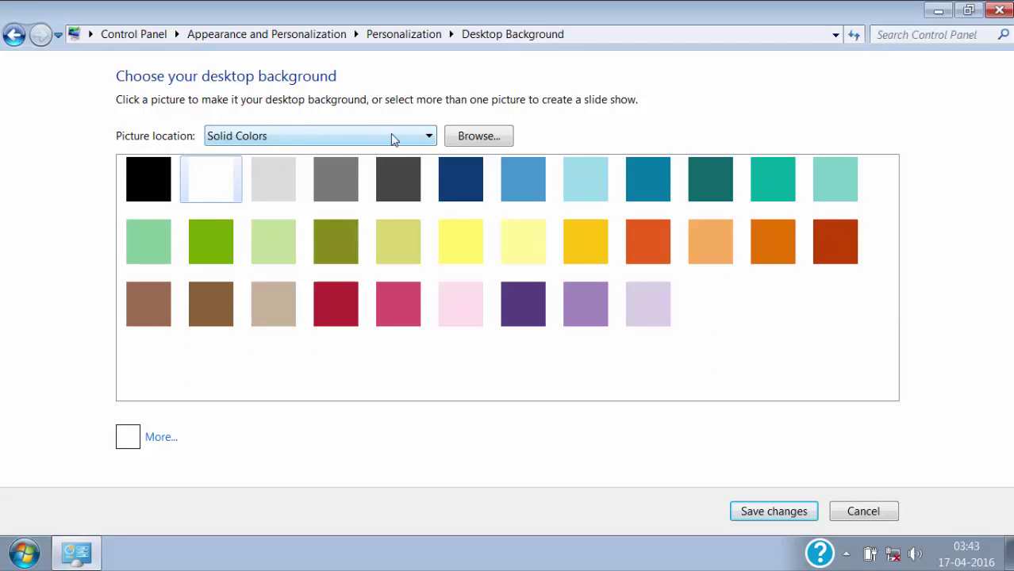
left_click(424, 136)
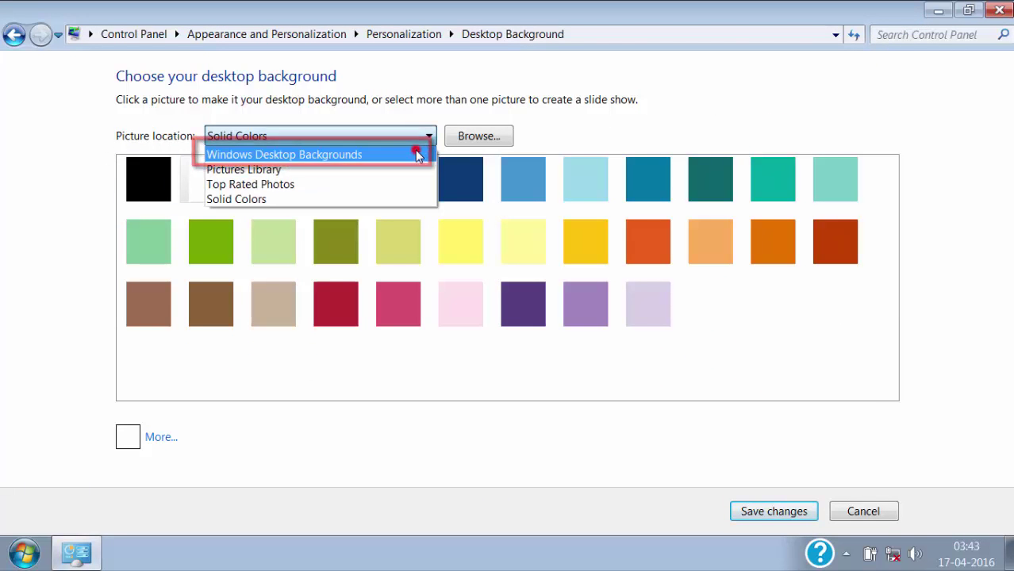
left_click(418, 154)
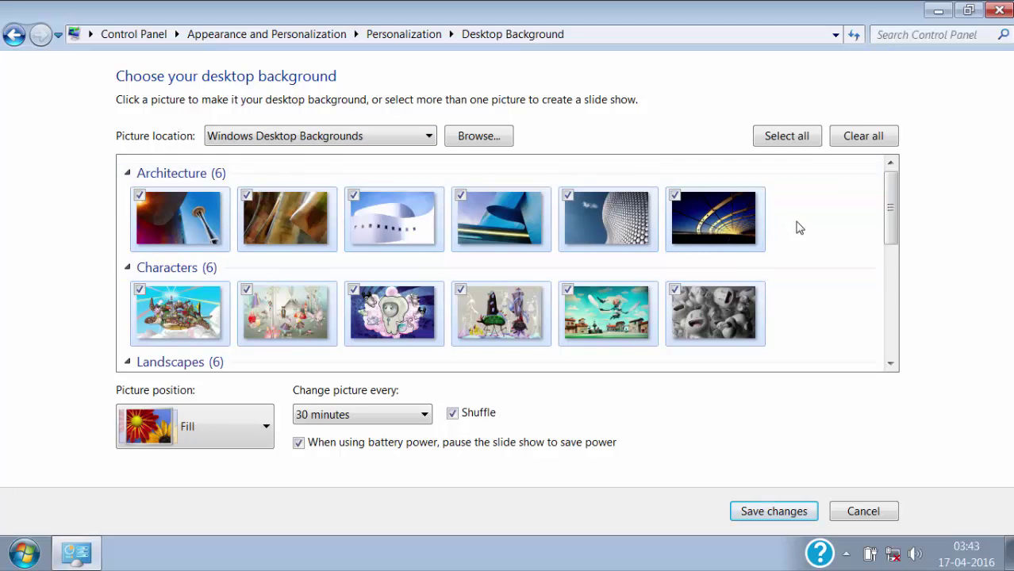
scroll(882, 218, "down", 3)
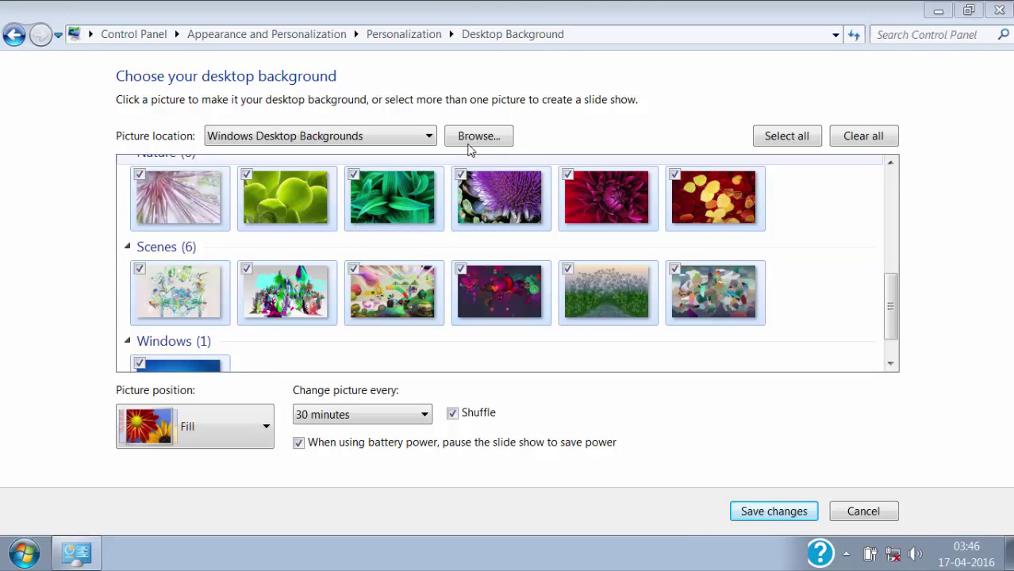
Step: Browse to Computer > Local Disk (E:) > My Images and confirm it as the picture folder
left_click(498, 140)
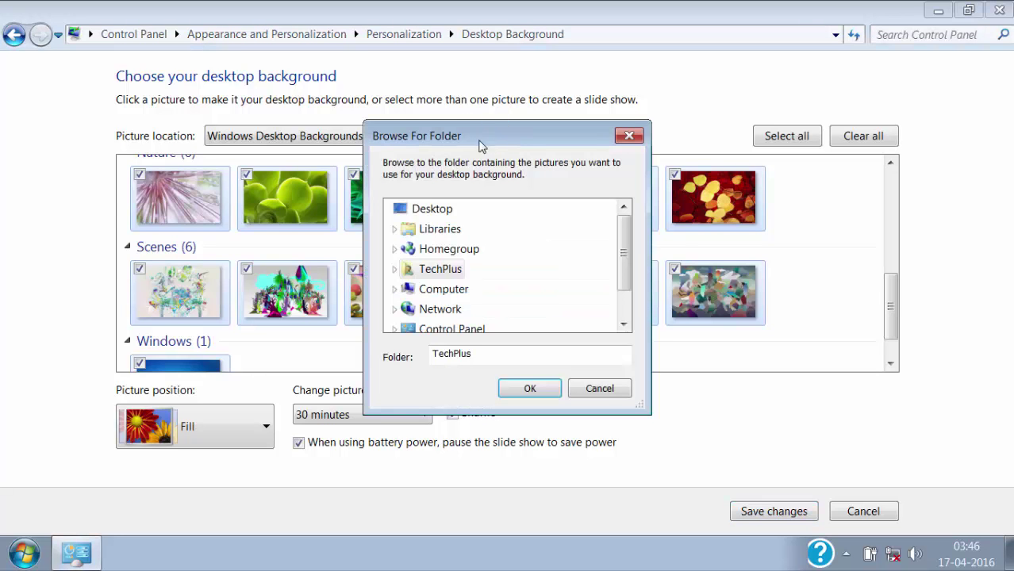
left_click_drag(618, 242, 623, 265)
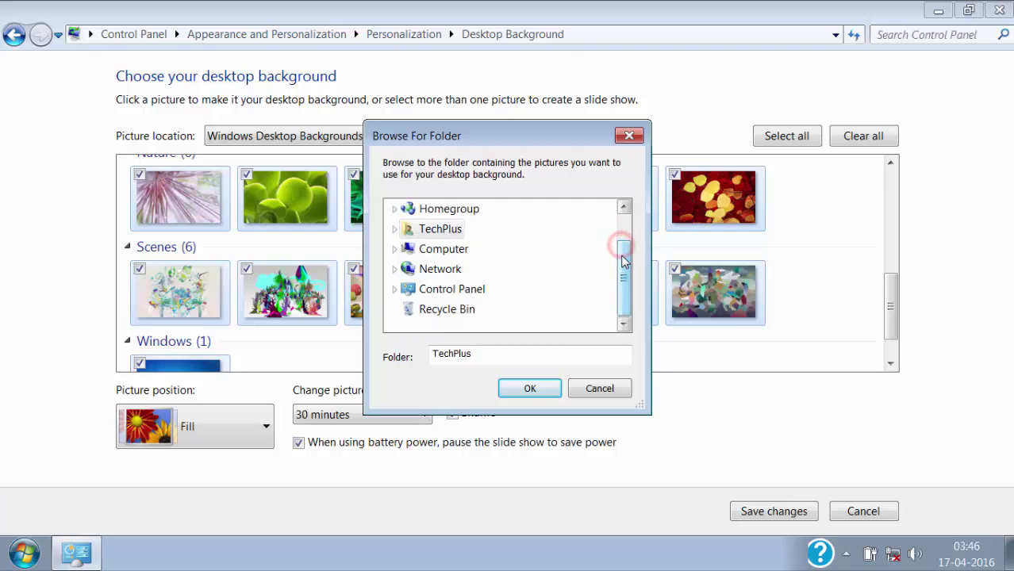
left_click(394, 249)
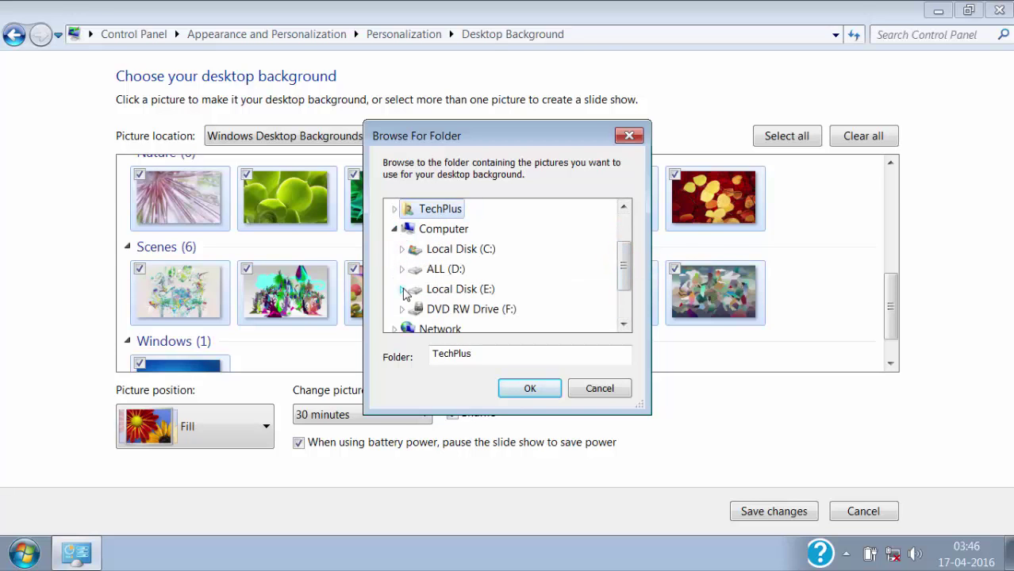
left_click(402, 290)
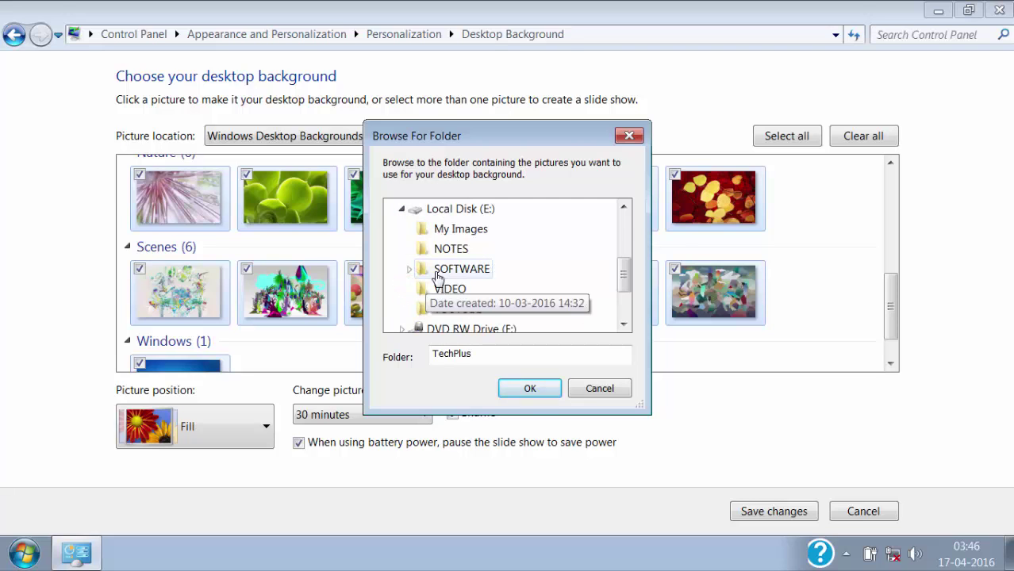
left_click(454, 232)
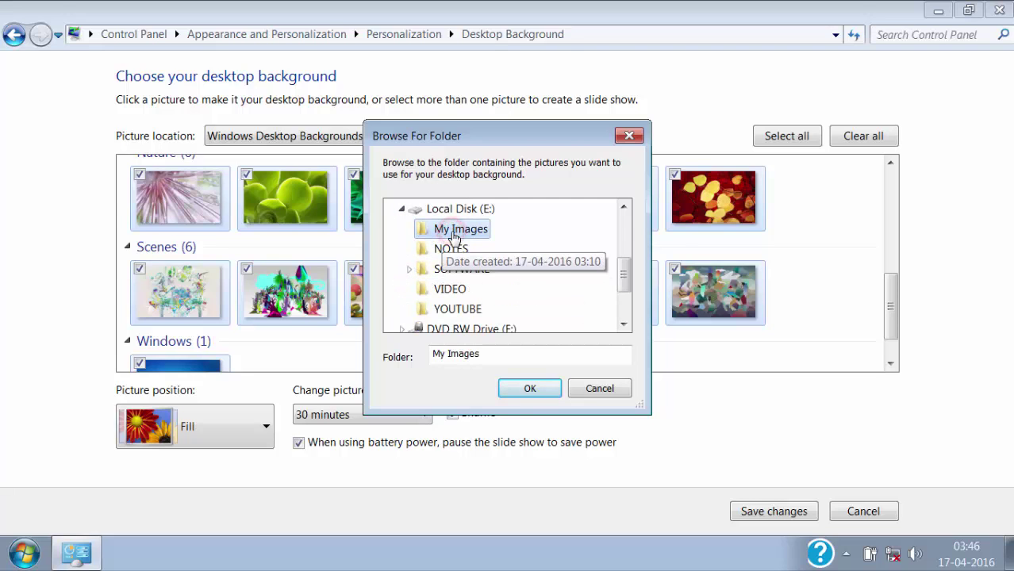
left_click(529, 389)
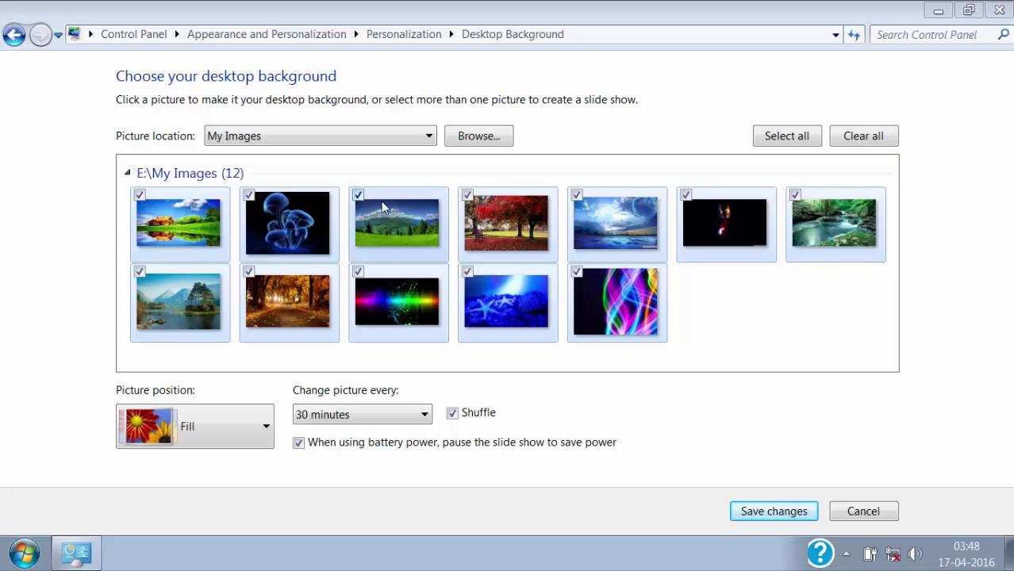
Step: Clear all pictures, tick only the lakeside house image, save, and close Personalization
left_click(878, 143)
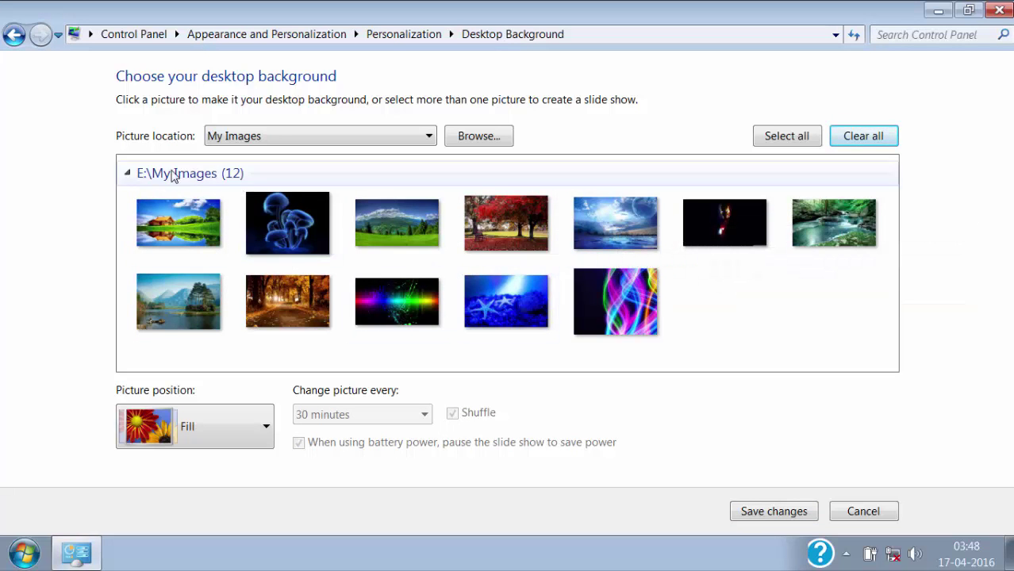
left_click(193, 229)
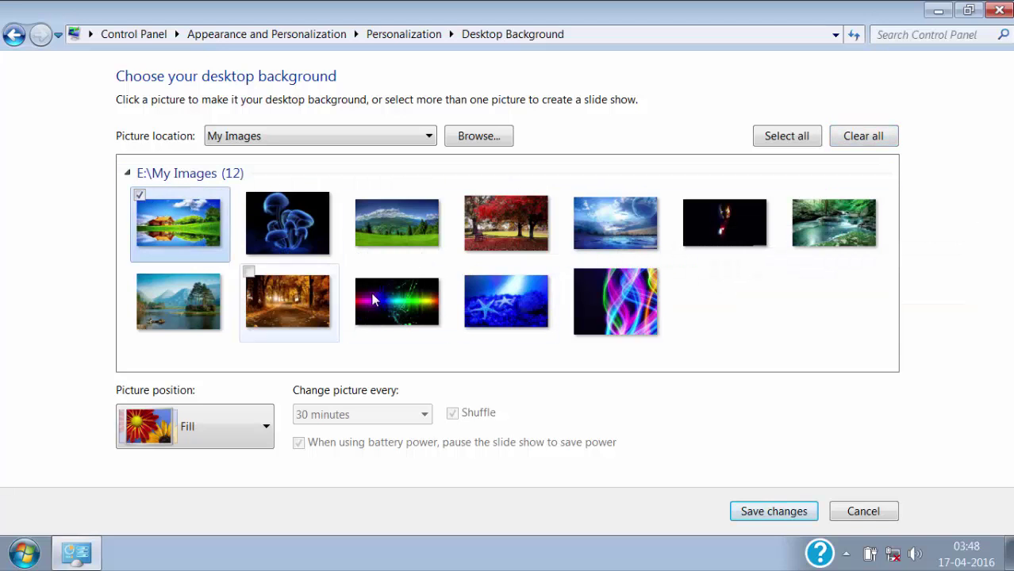
left_click(769, 512)
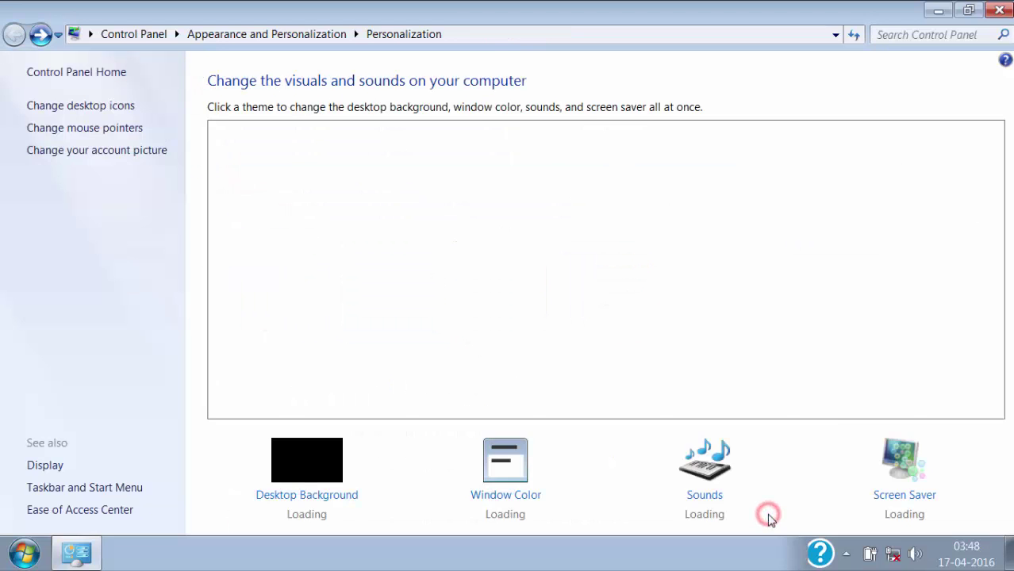
left_click(1001, 9)
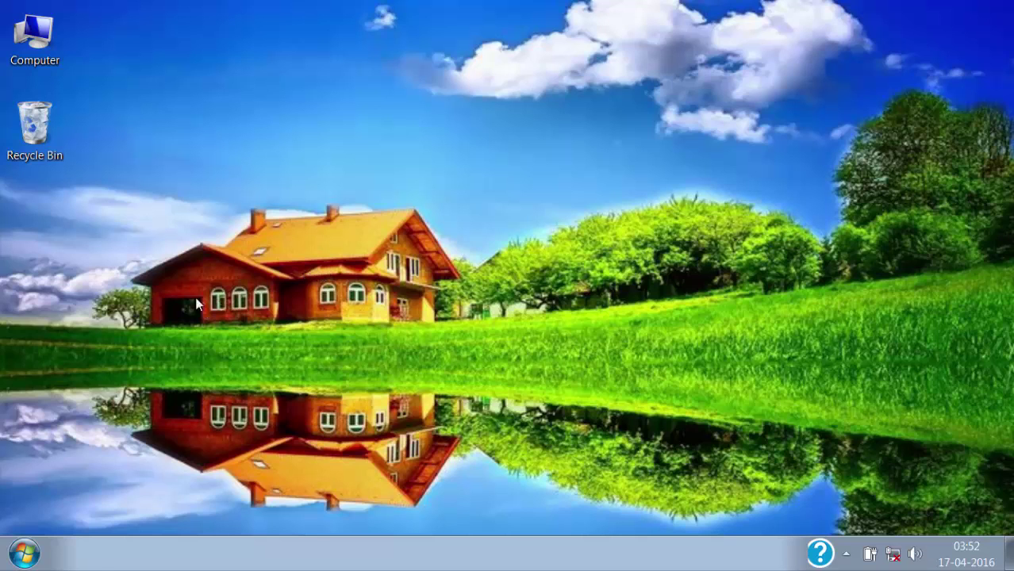
Step: Open the My Images folder on Local Disk (E:) from Computer
double_click(37, 35)
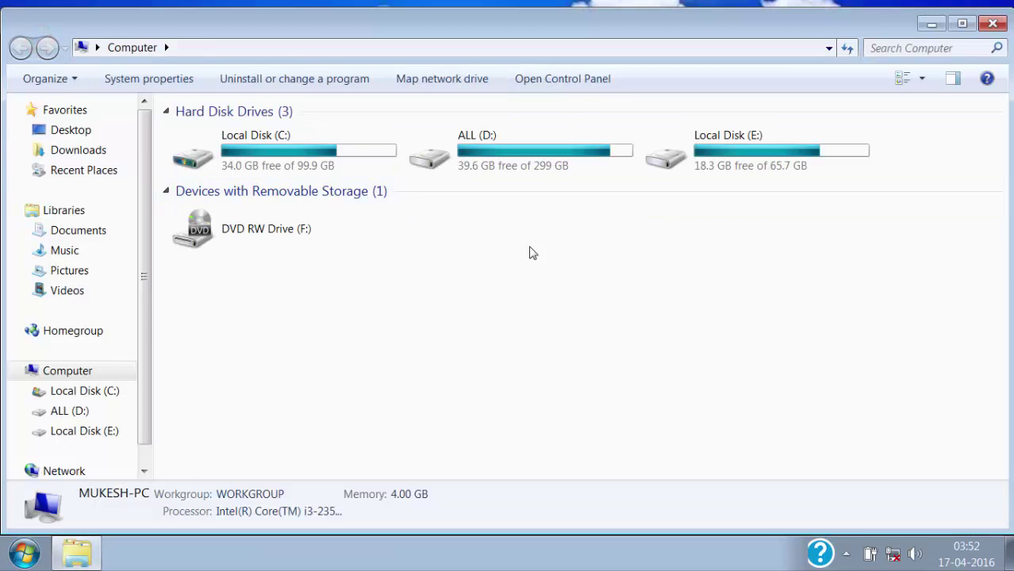
double_click(745, 157)
double_click(233, 200)
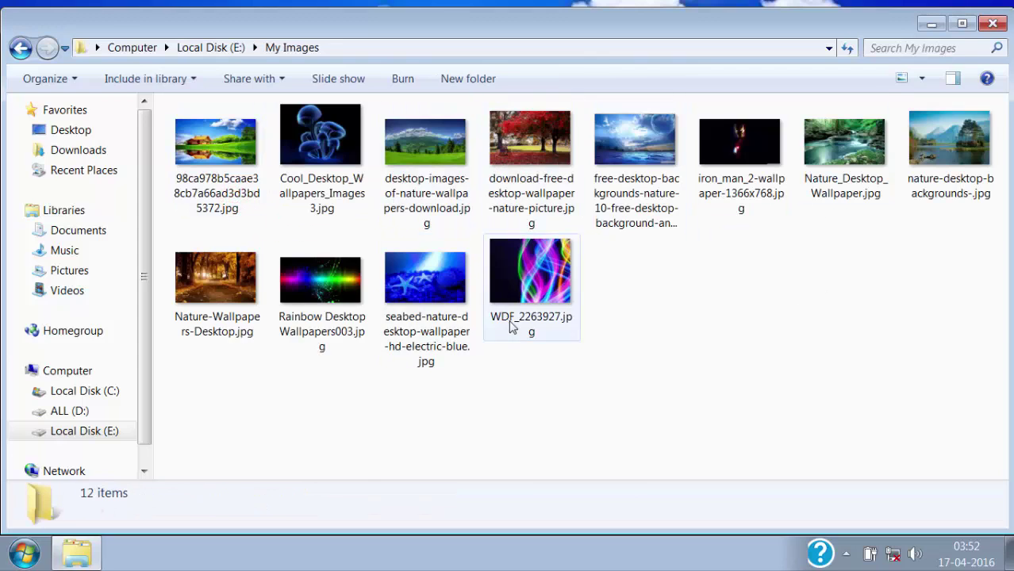
Step: Set the seabed electric-blue image as desktop background and close the folder window
left_click(432, 295)
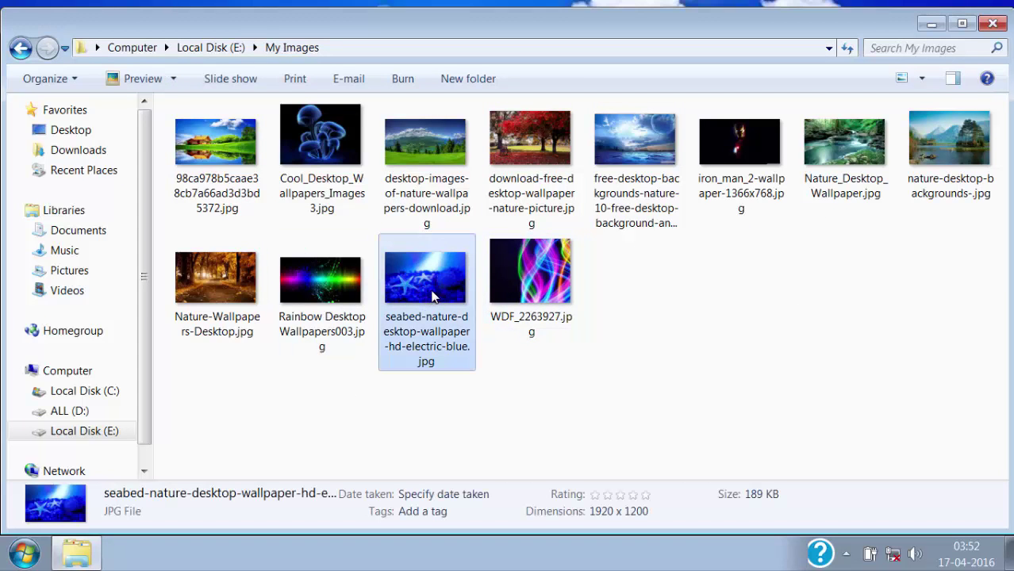
right_click(432, 294)
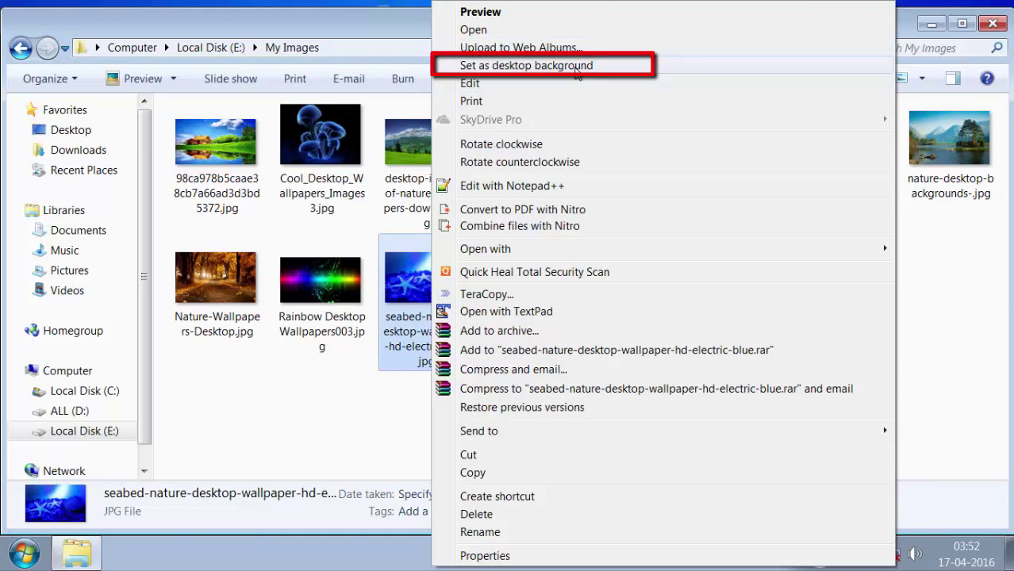
left_click(559, 70)
left_click(991, 24)
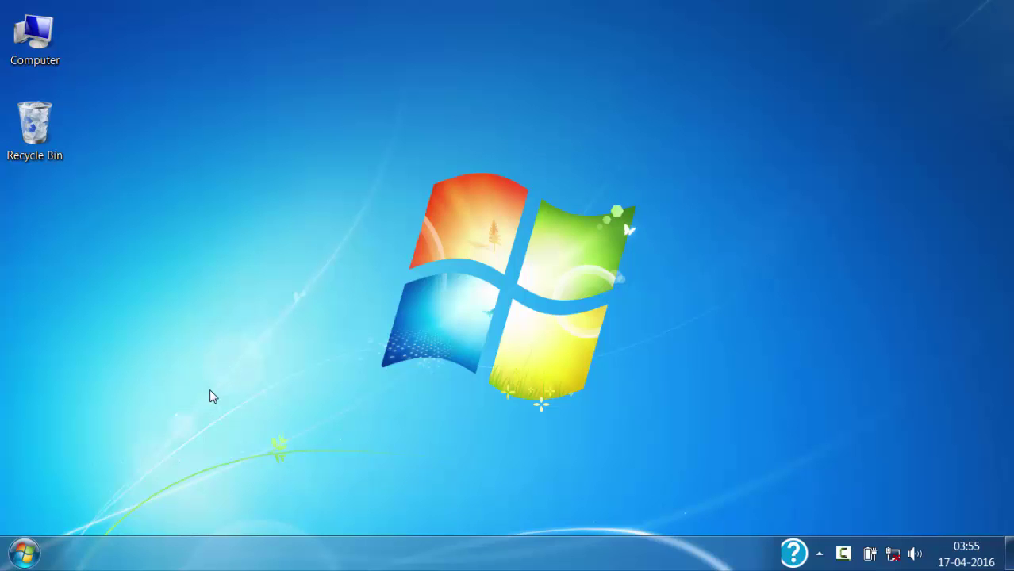
Step: Reopen the desktop background settings via Personalize and select all Windows Desktop Backgrounds pictures
right_click(252, 413)
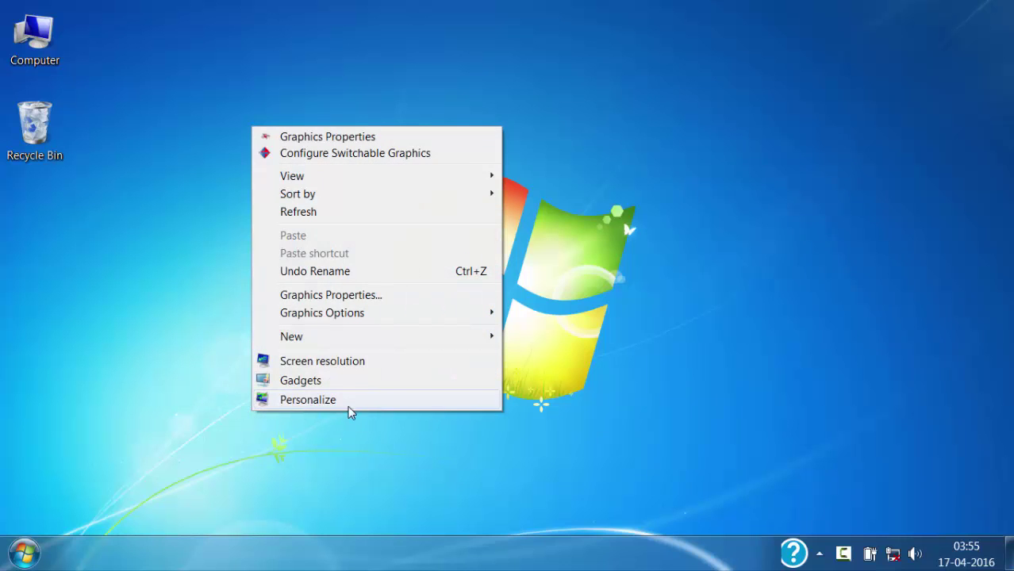
left_click(333, 400)
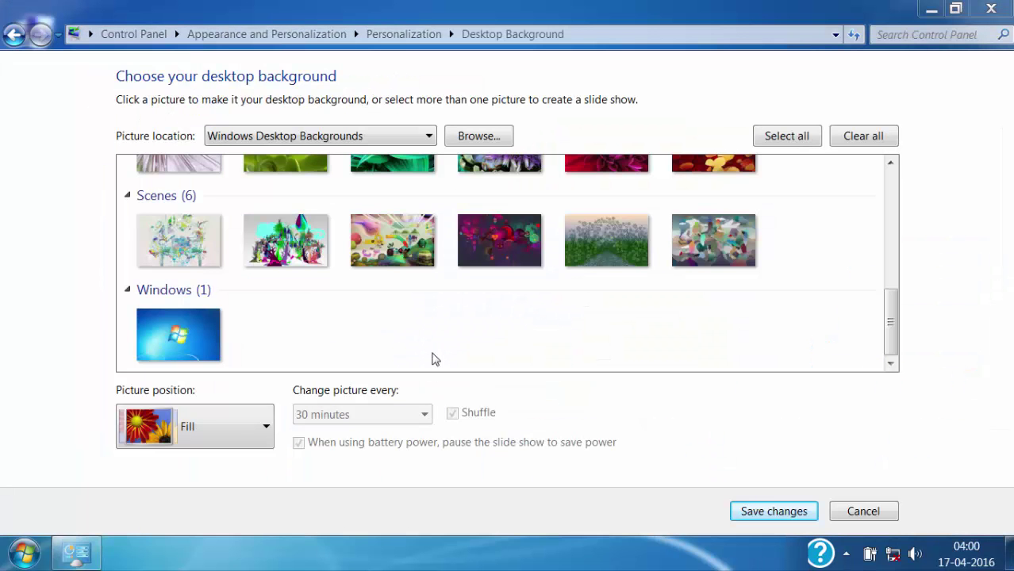
left_click_drag(884, 336, 896, 181)
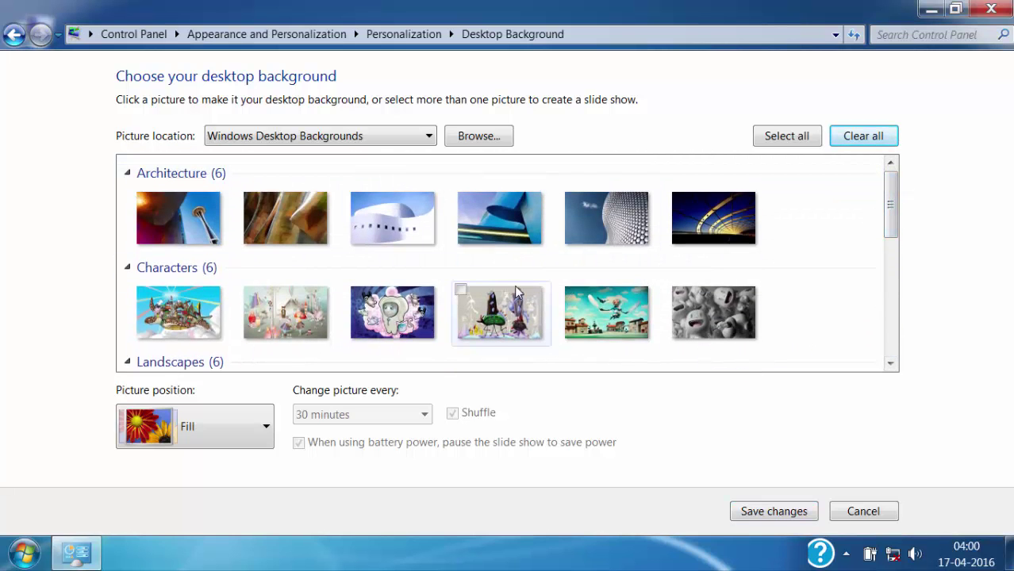
left_click(777, 144)
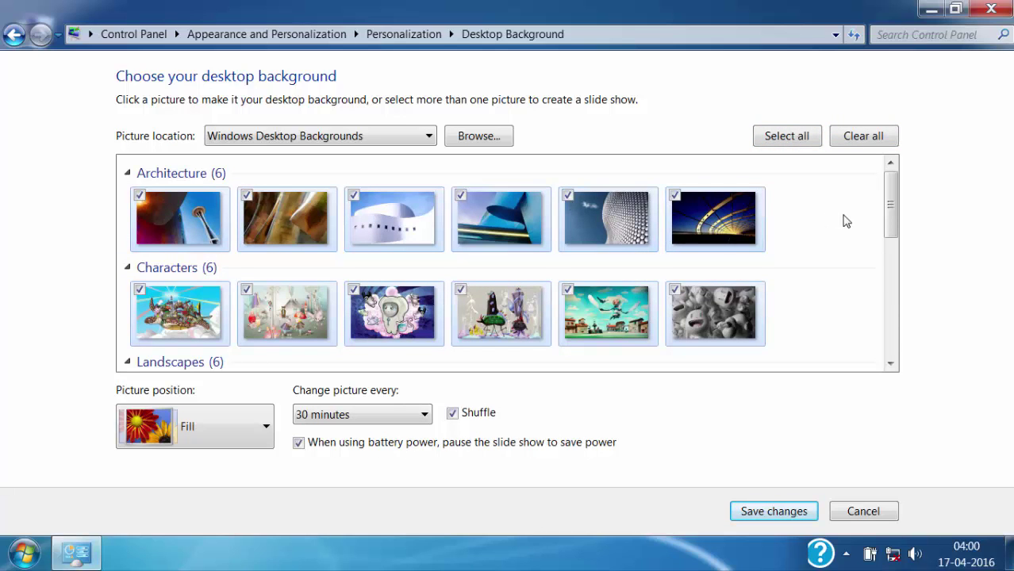
left_click_drag(890, 223, 897, 278)
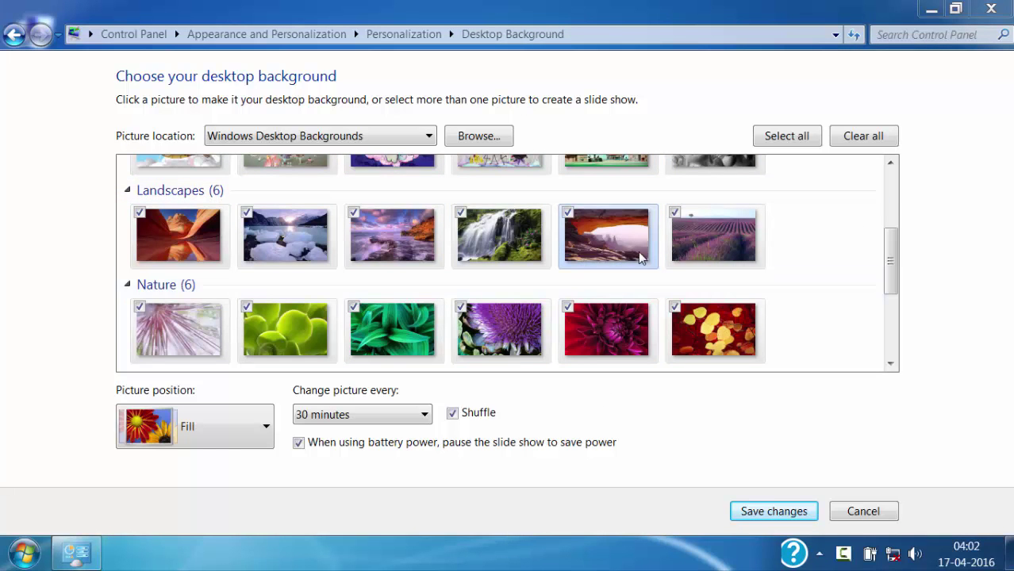
Step: Browse to Computer > Local Disk (E:) > My Images and confirm it as the picture location
left_click(499, 140)
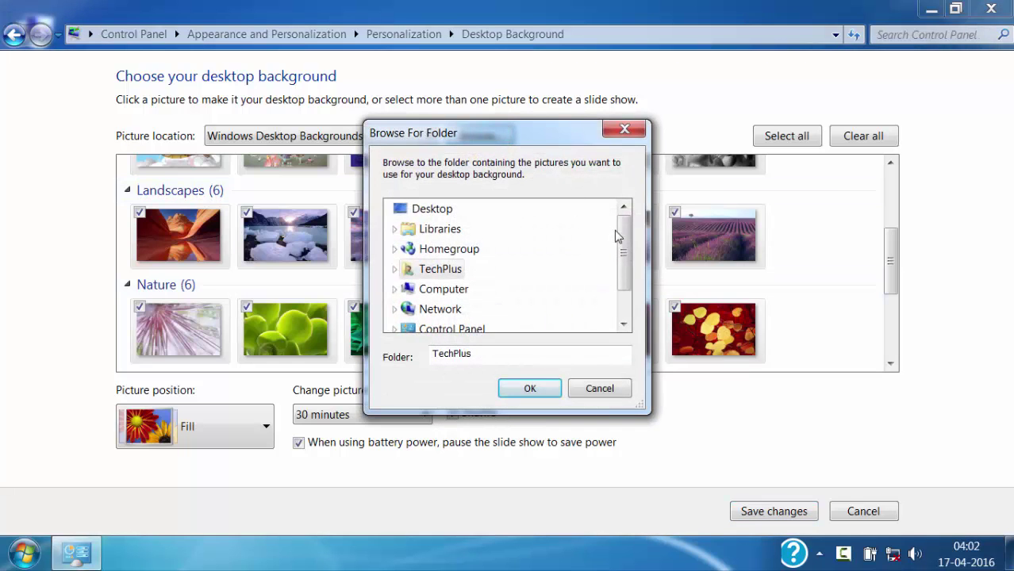
left_click_drag(617, 234, 615, 258)
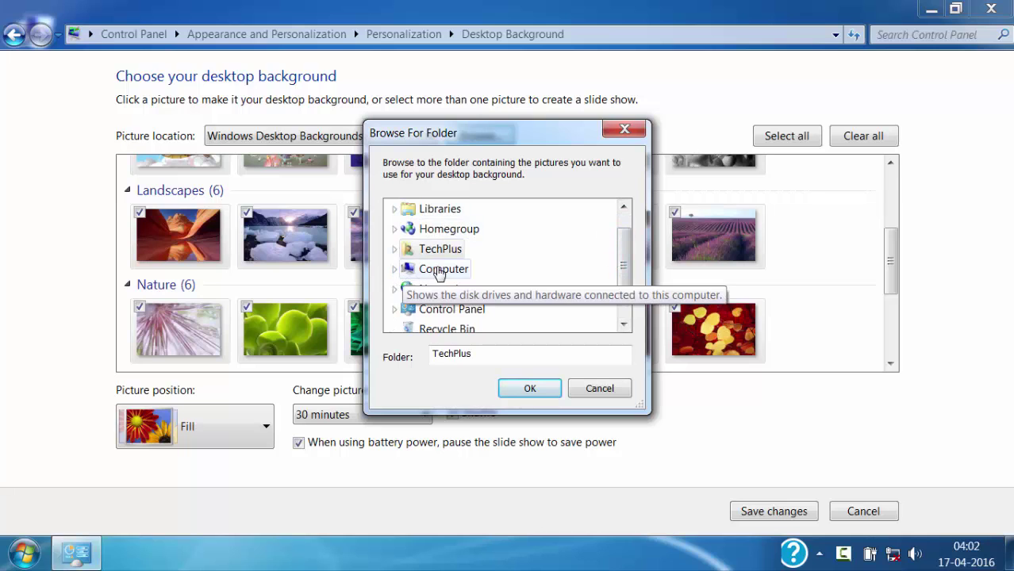
left_click(440, 269)
left_click_drag(623, 252, 623, 266)
left_click(402, 310)
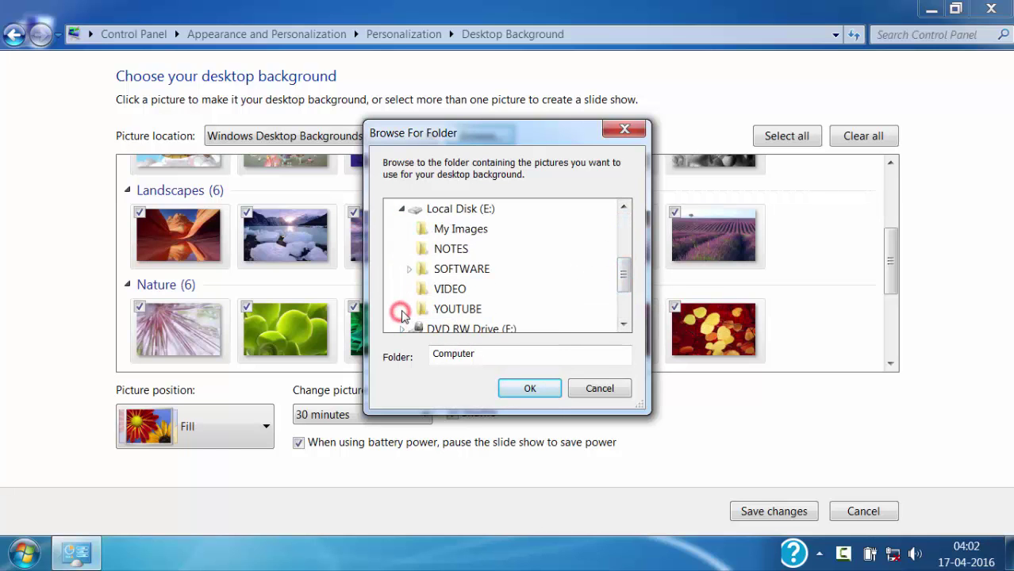
left_click(441, 229)
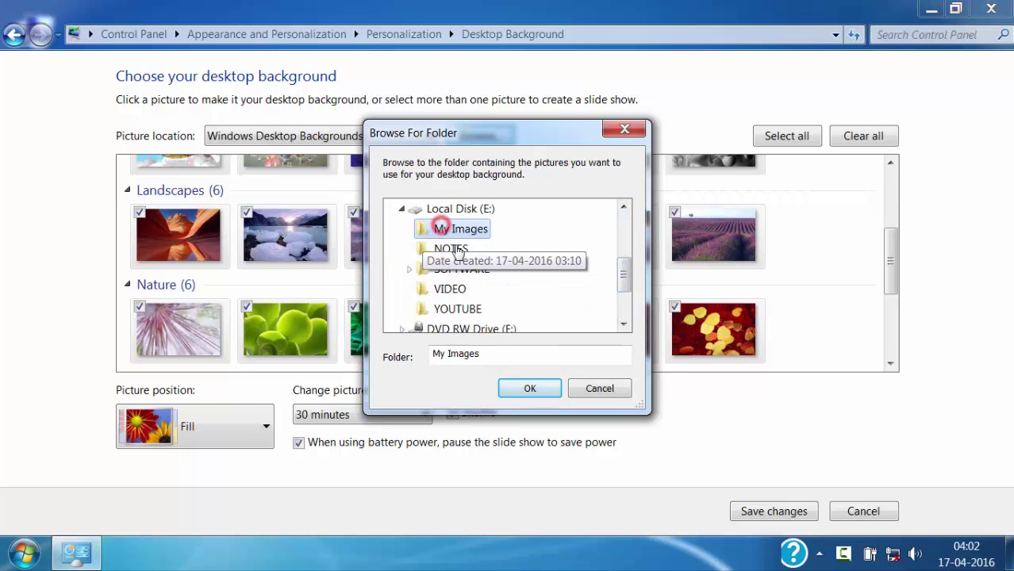
left_click(529, 388)
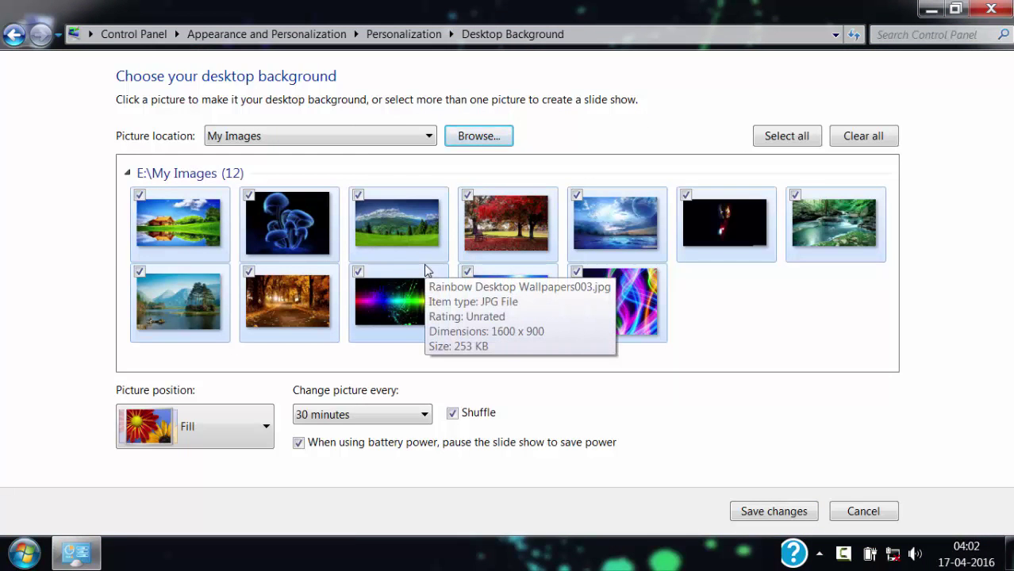
Step: Keep Fill as picture position, change pictures every 10 seconds, and save the changes
left_click(251, 418)
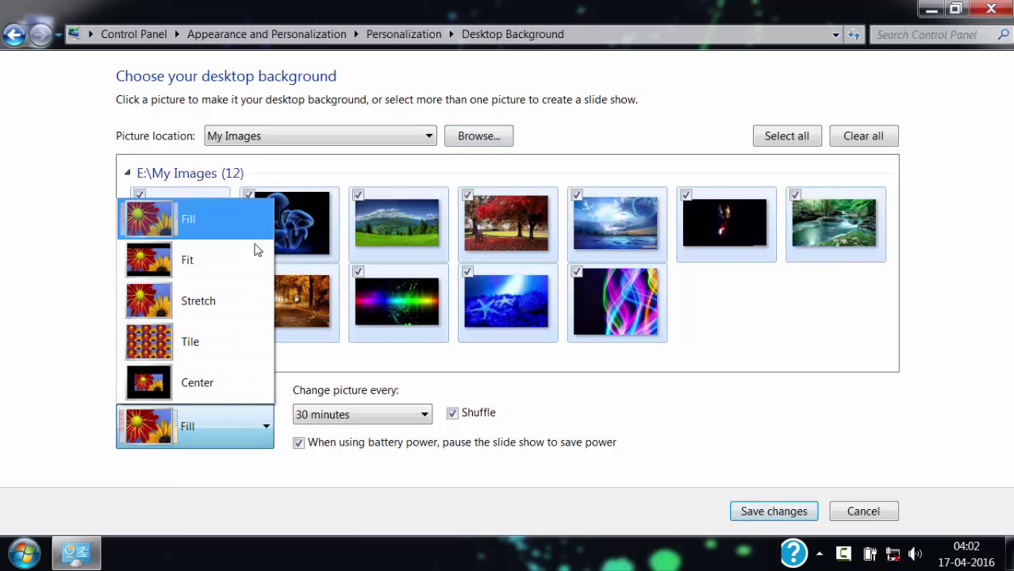
left_click(240, 215)
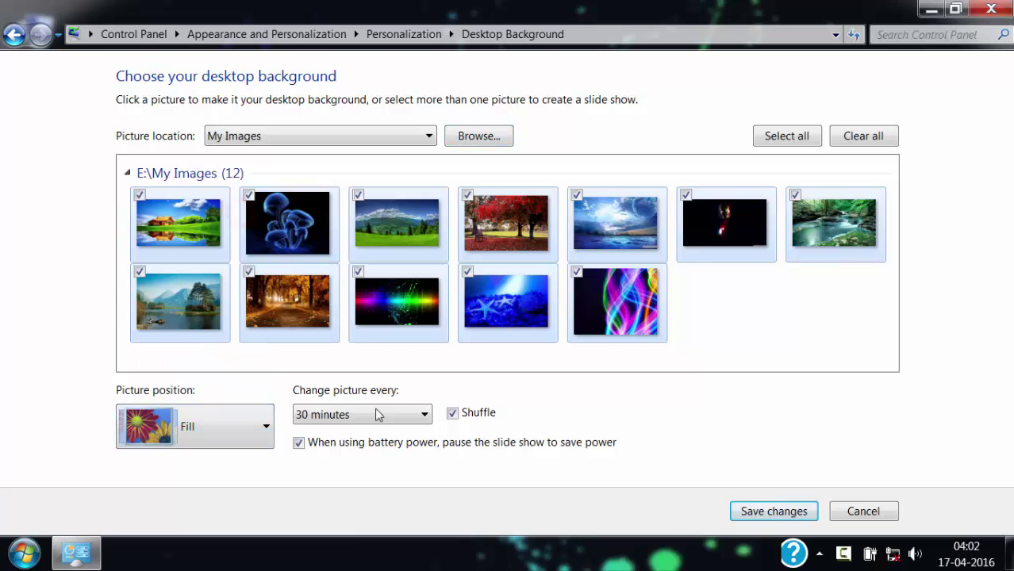
left_click(399, 416)
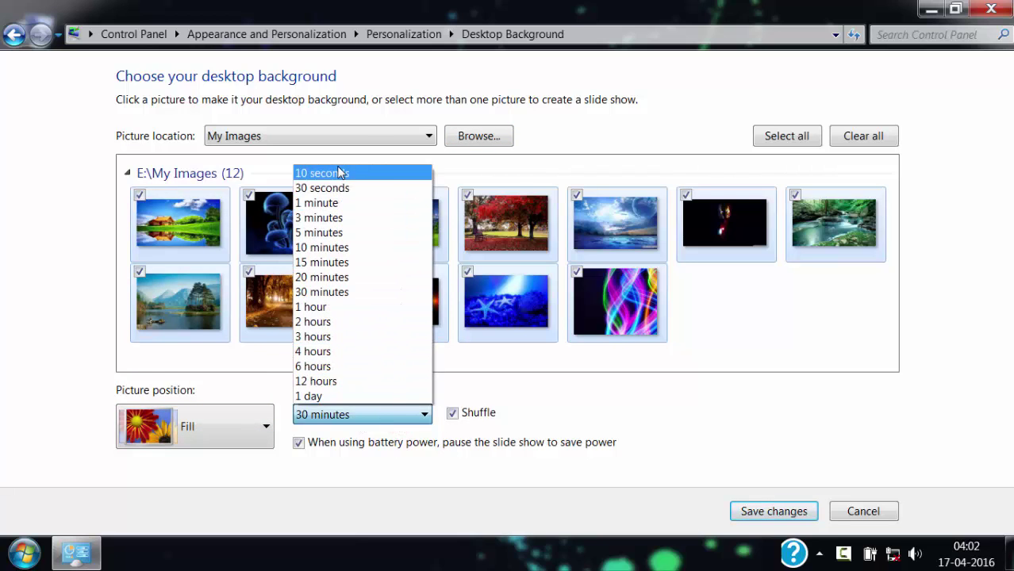
left_click(357, 174)
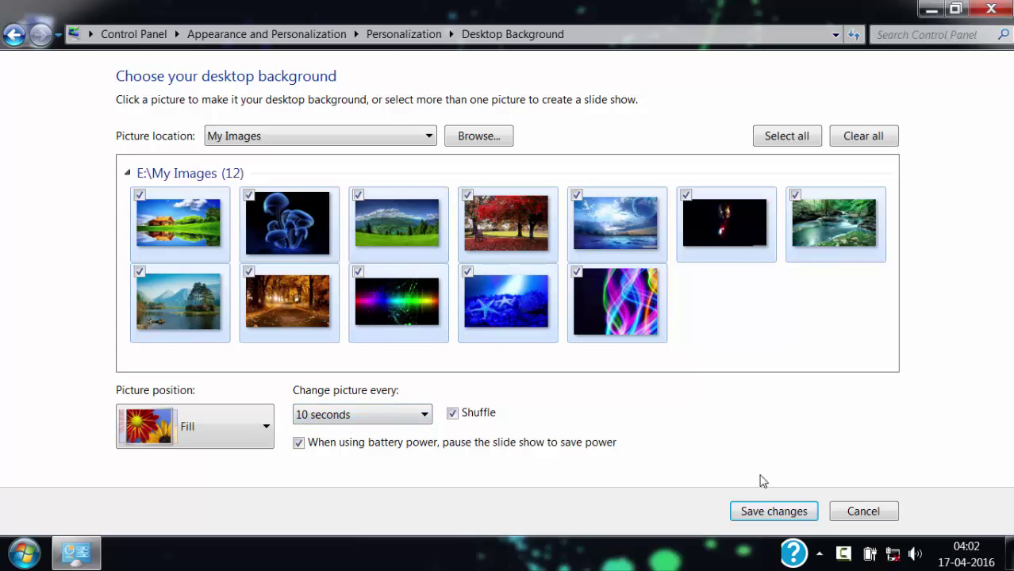
left_click(774, 511)
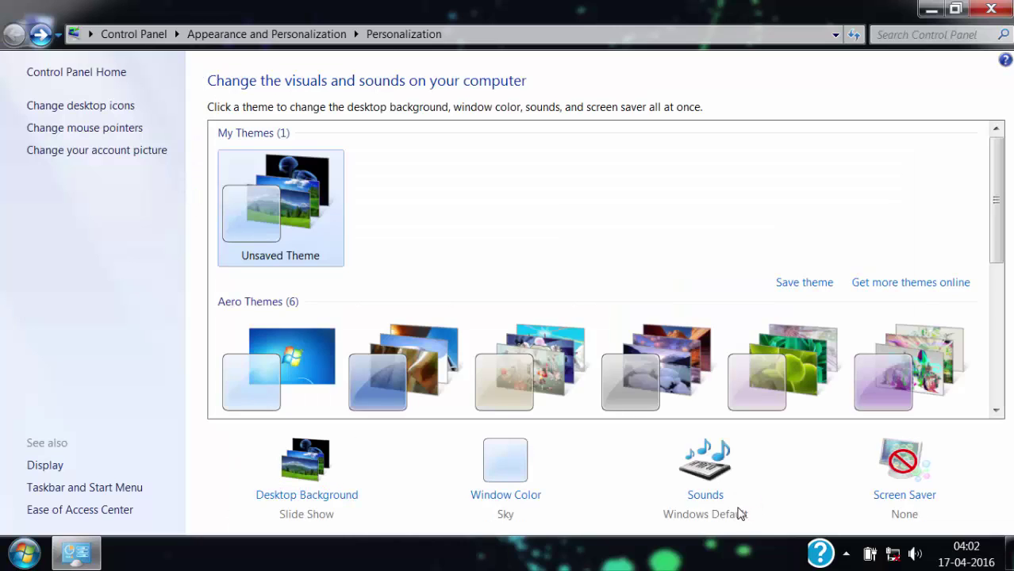
Step: Close the Personalization window to watch the slideshow change the wallpaper
left_click(991, 9)
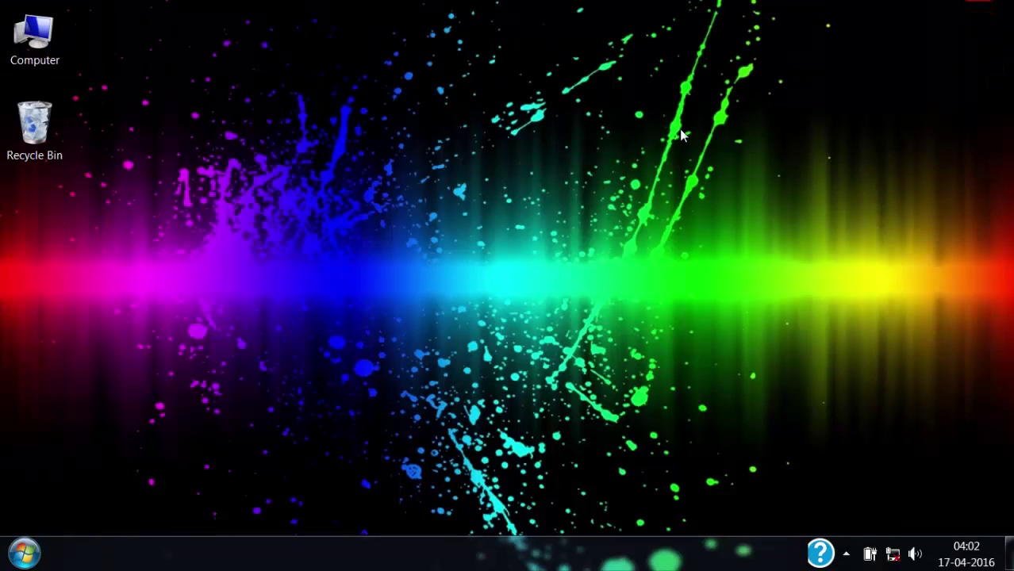